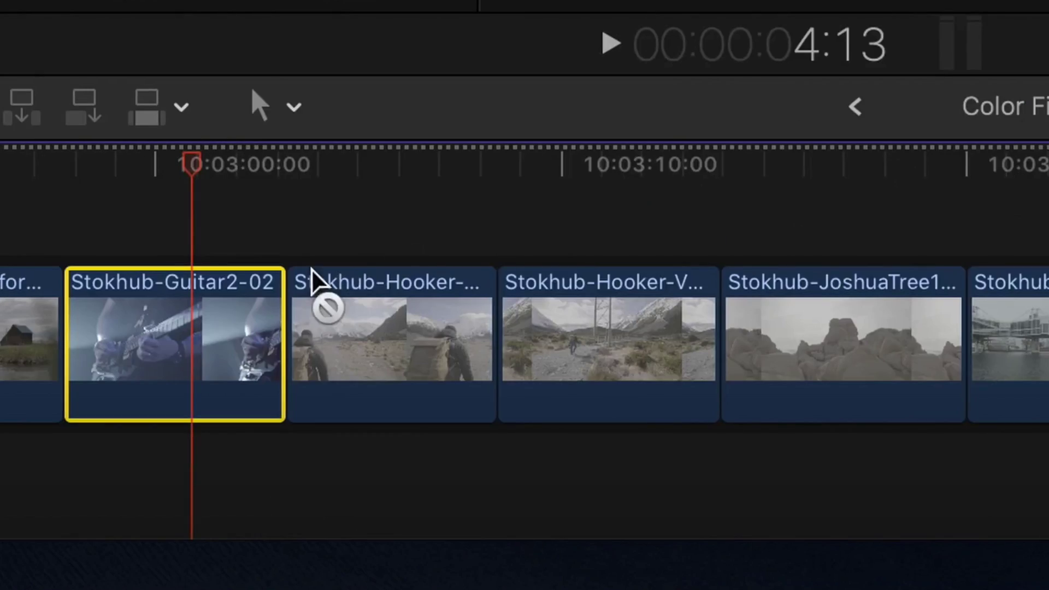
Apply Color Finale Pro to the clip, adjust blue and green curves, sample skin tone, enable False Color.
drag(311, 268, 253, 323)
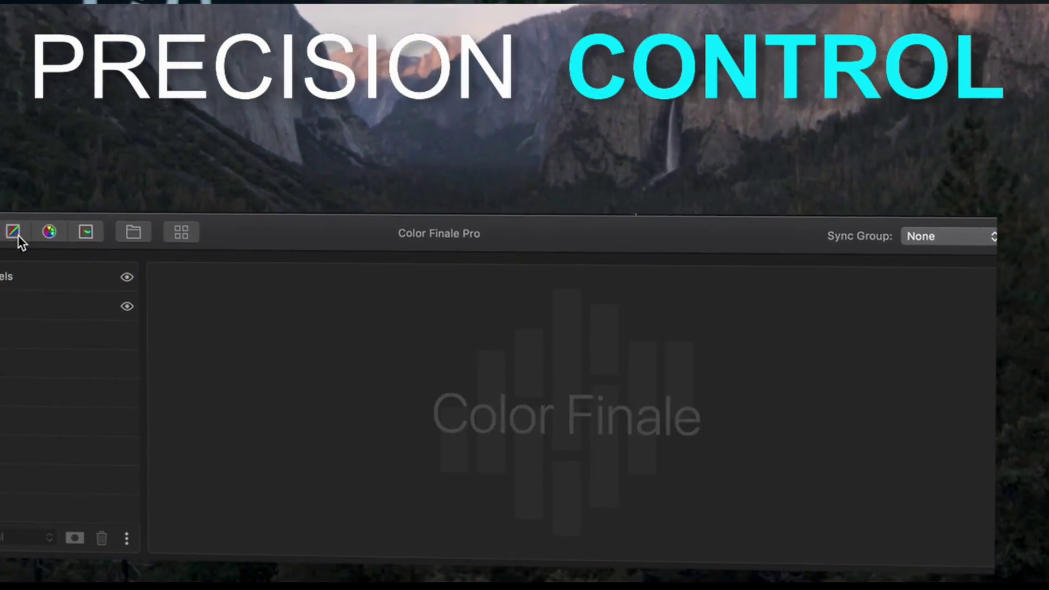
click(13, 231)
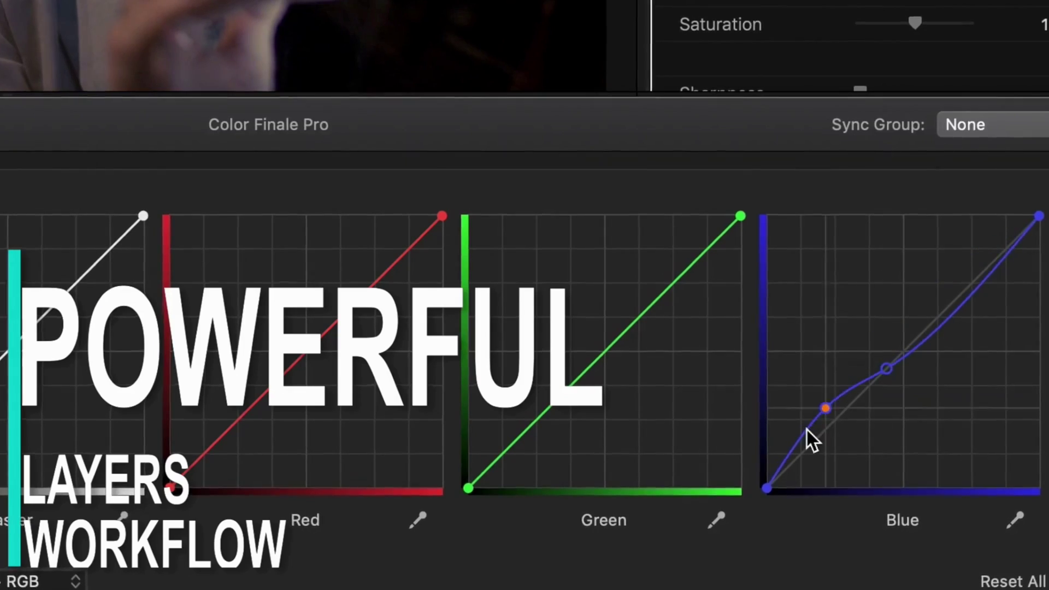
drag(826, 407, 816, 434)
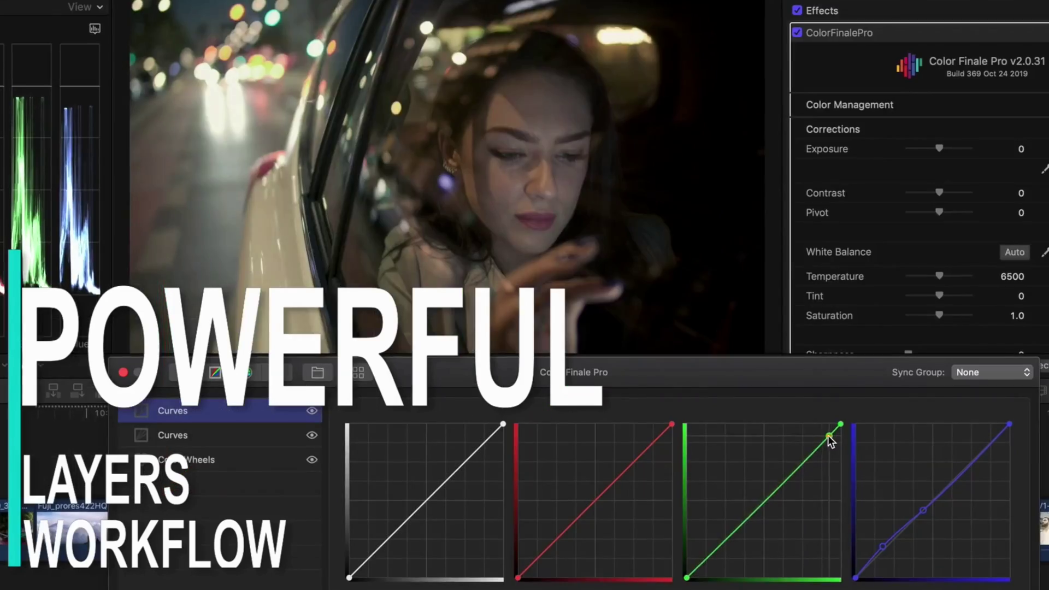
click(830, 435)
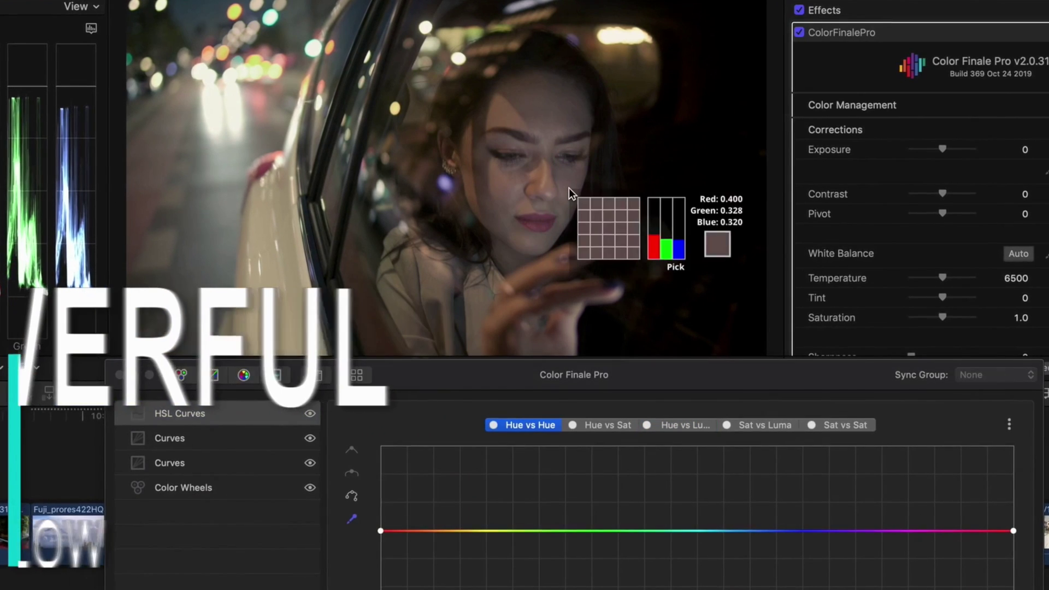
click(569, 199)
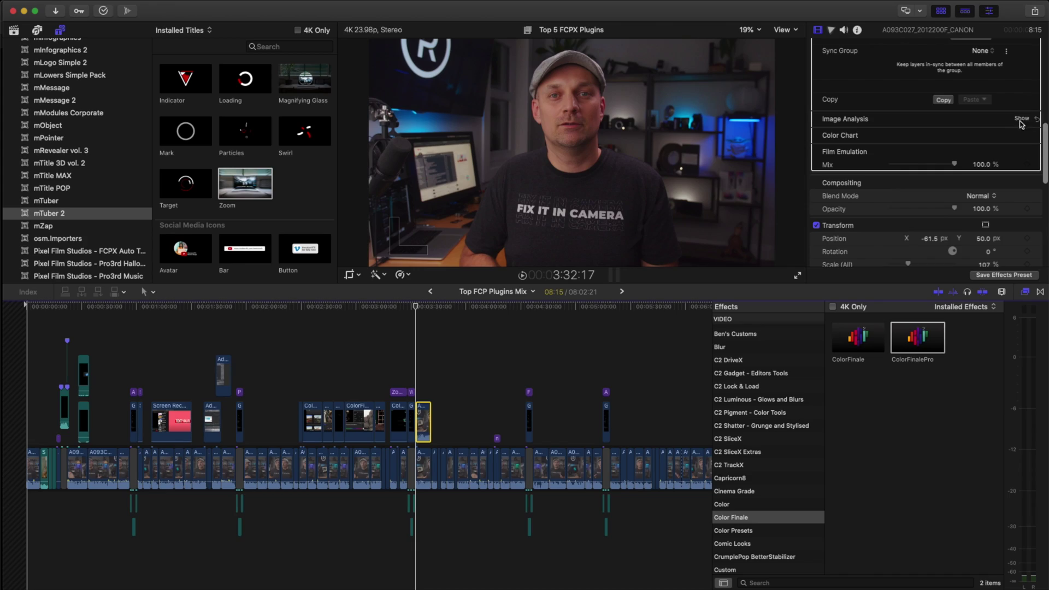
click(992, 139)
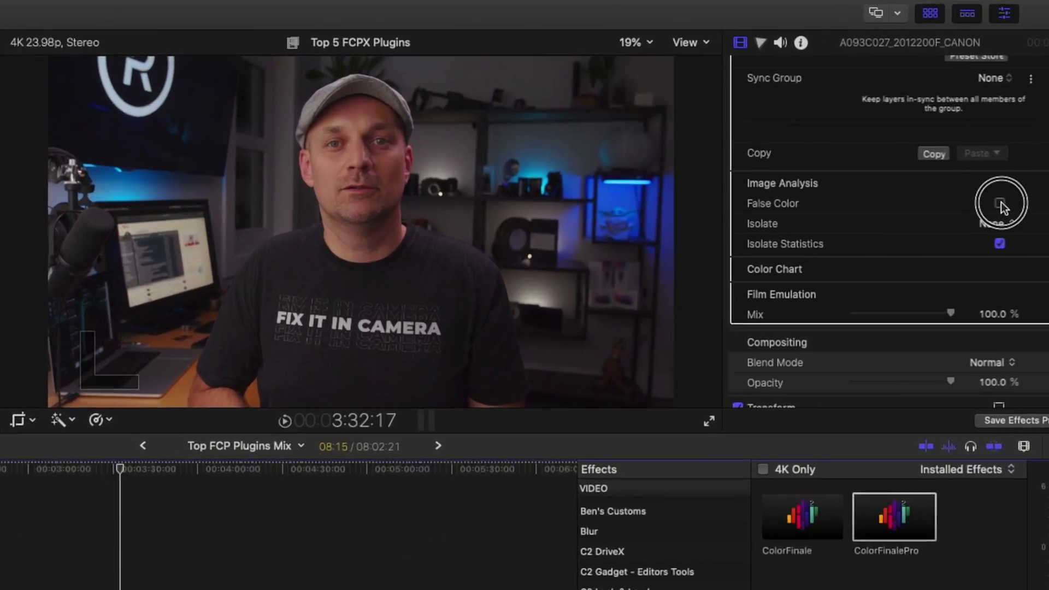
click(991, 155)
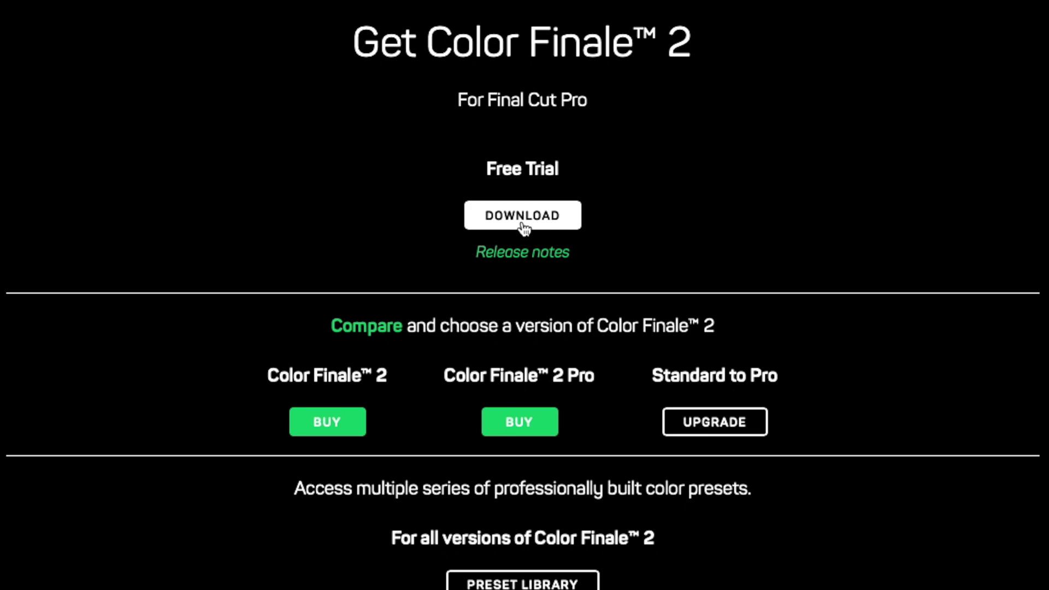
Highlight the Free Trial heading above the Download button on the Get Color Finale 2 page.
drag(482, 166, 577, 170)
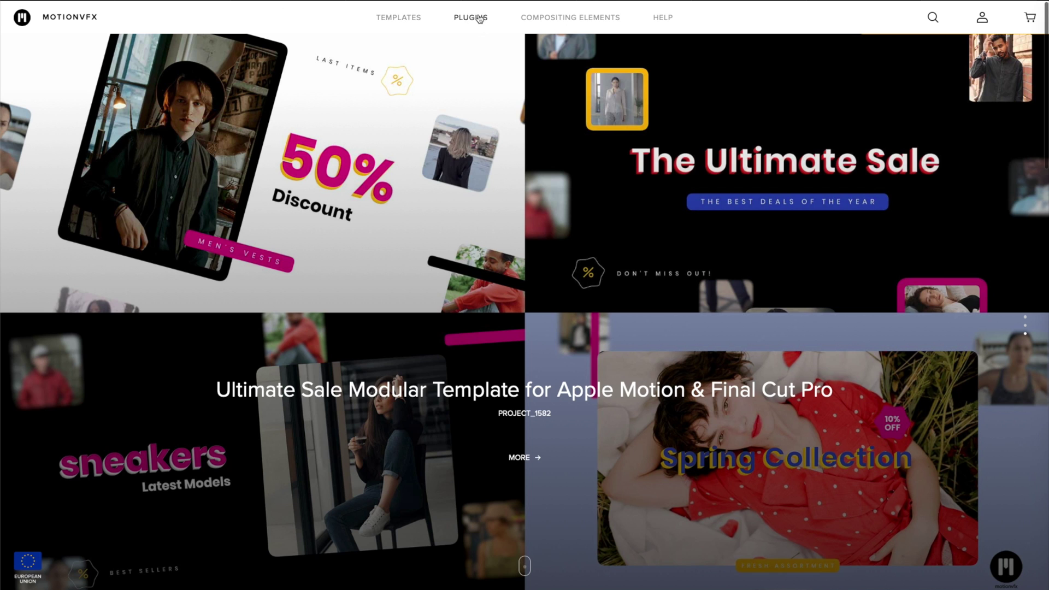
Open the MotionVFX Plugins catalogue and scroll through its product grid.
click(481, 19)
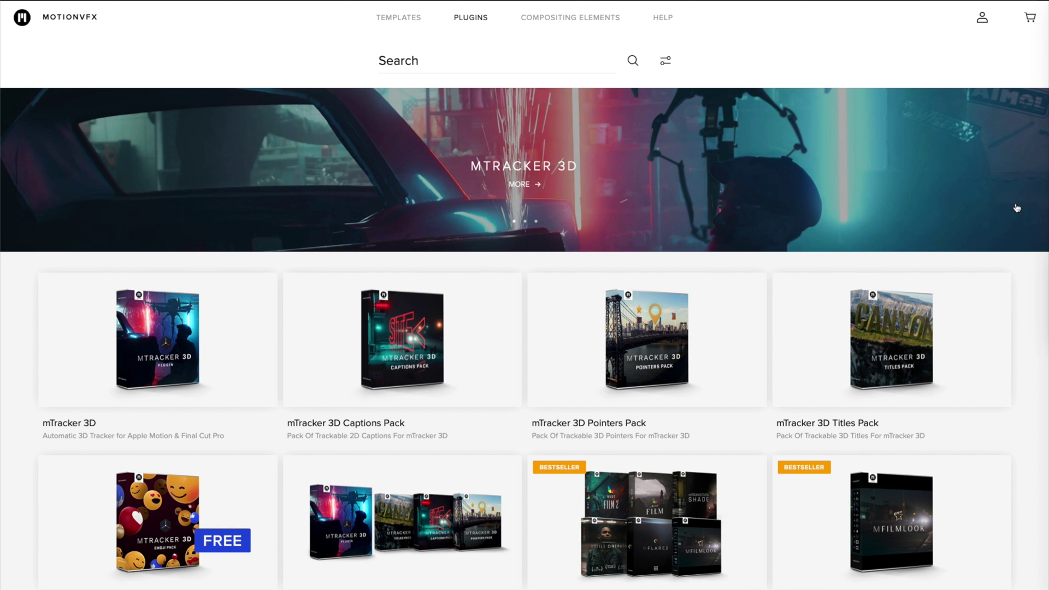
scroll(1018, 208, down, 5)
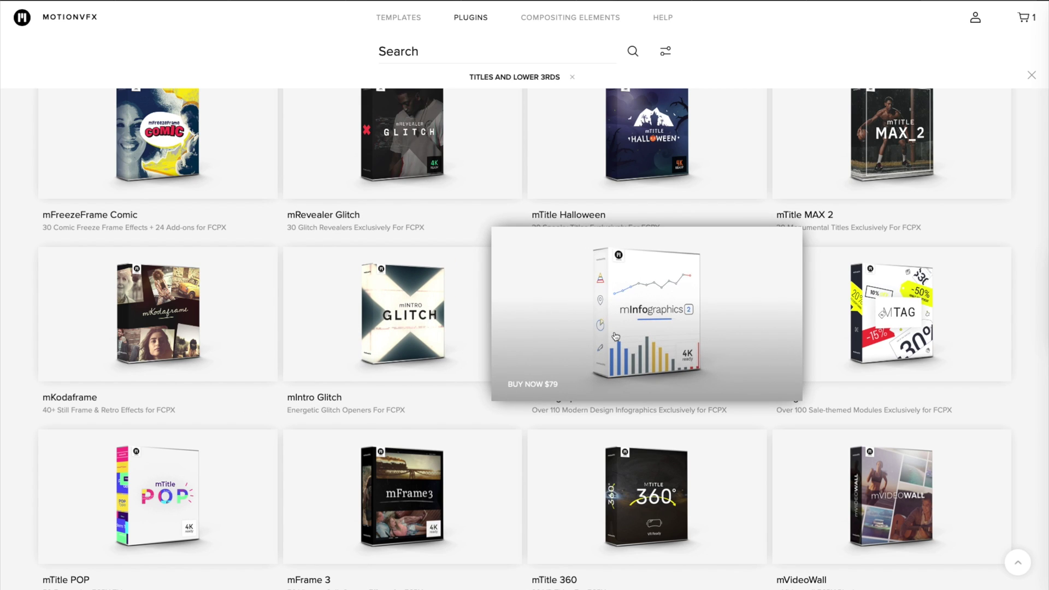
scroll(831, 410, down, 8)
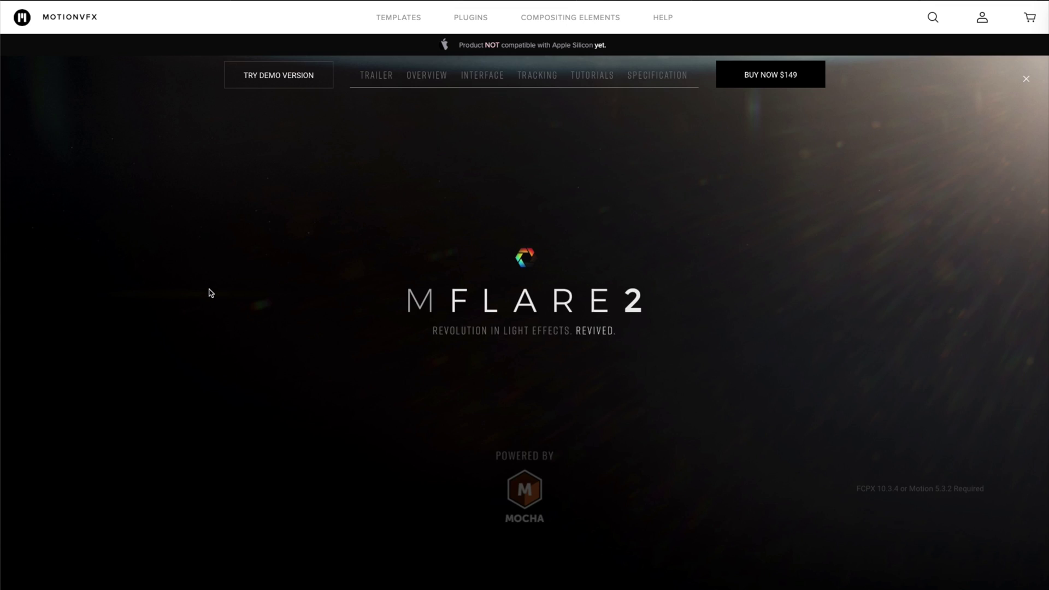
scroll(208, 293, down, 2)
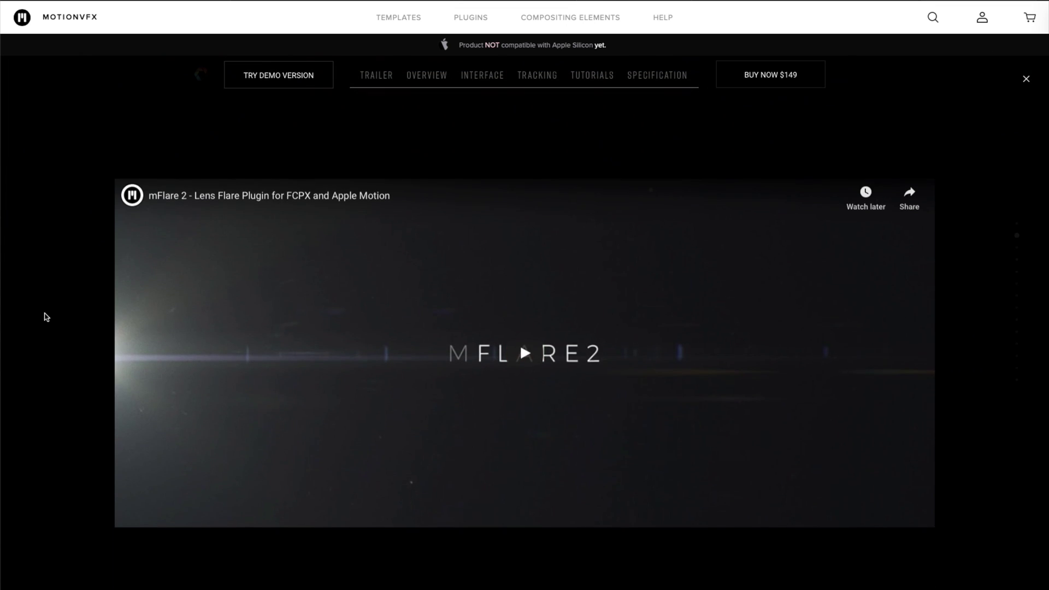
scroll(44, 314, down, 2)
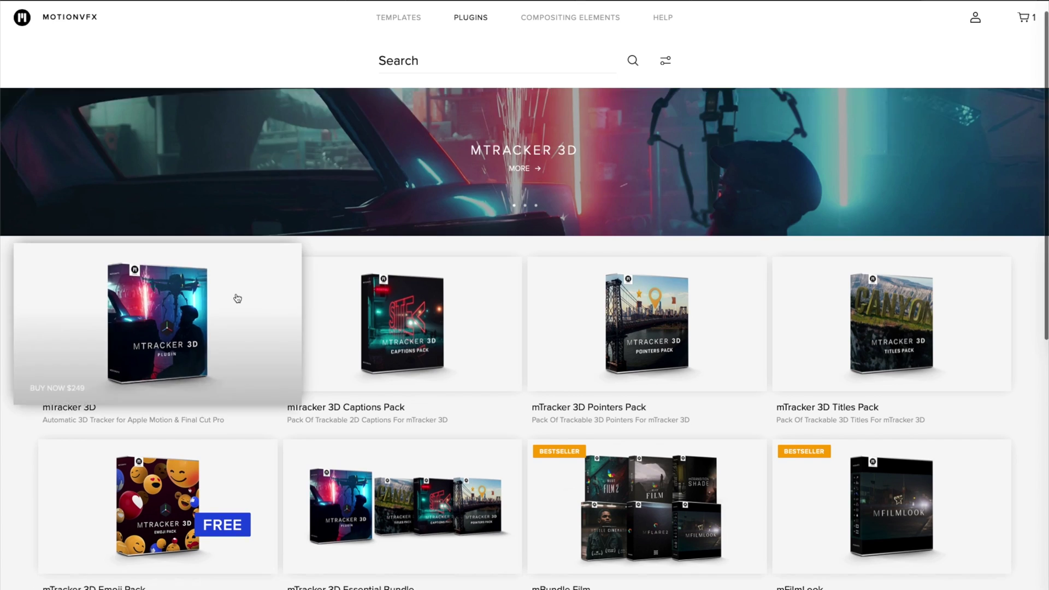
scroll(235, 298, down, 5)
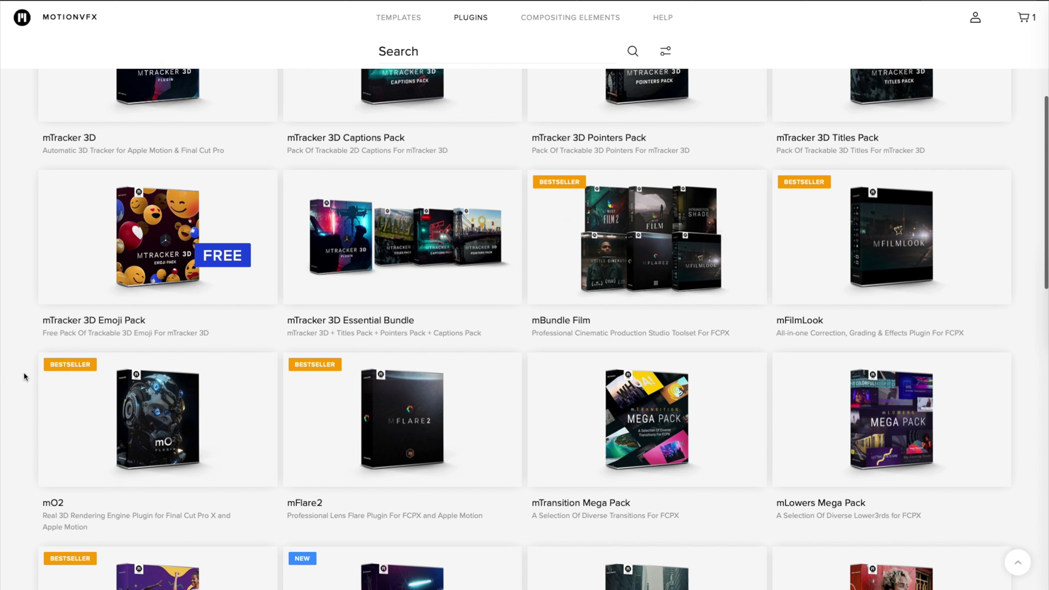
scroll(24, 377, down, 8)
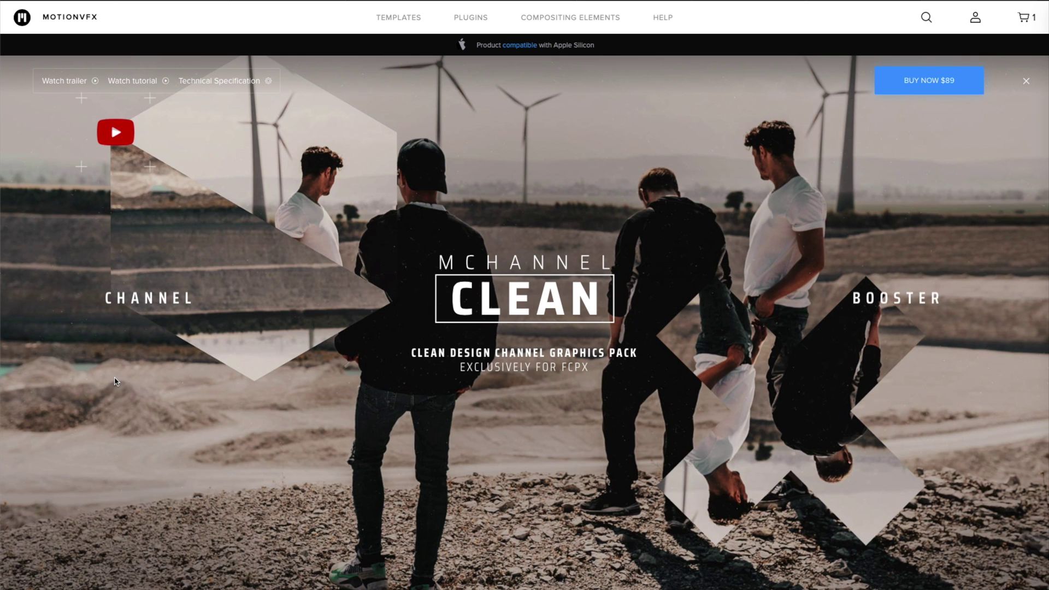
scroll(115, 381, down, 20)
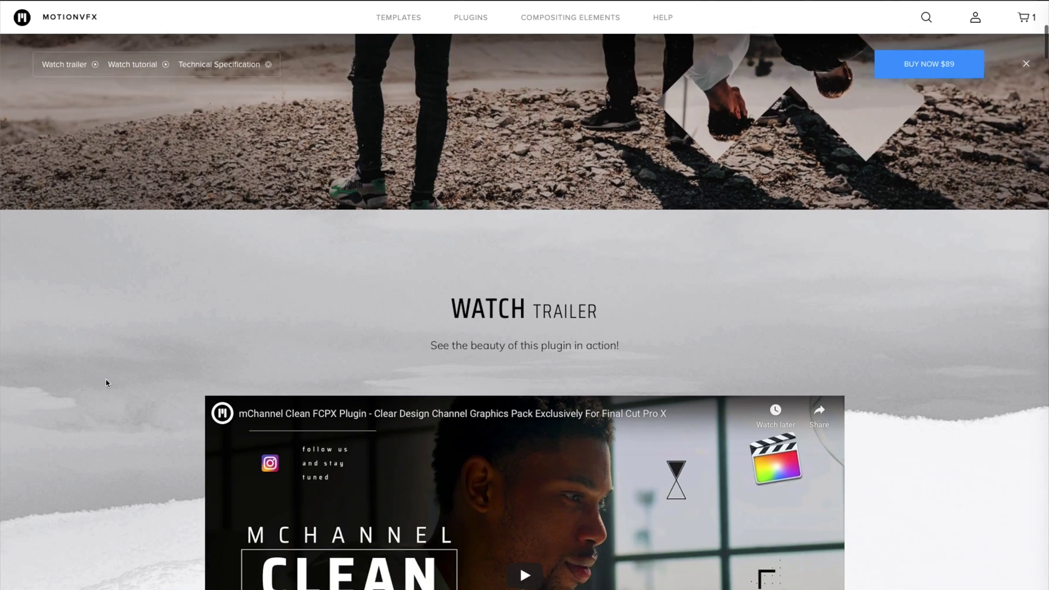
scroll(108, 383, down, 15)
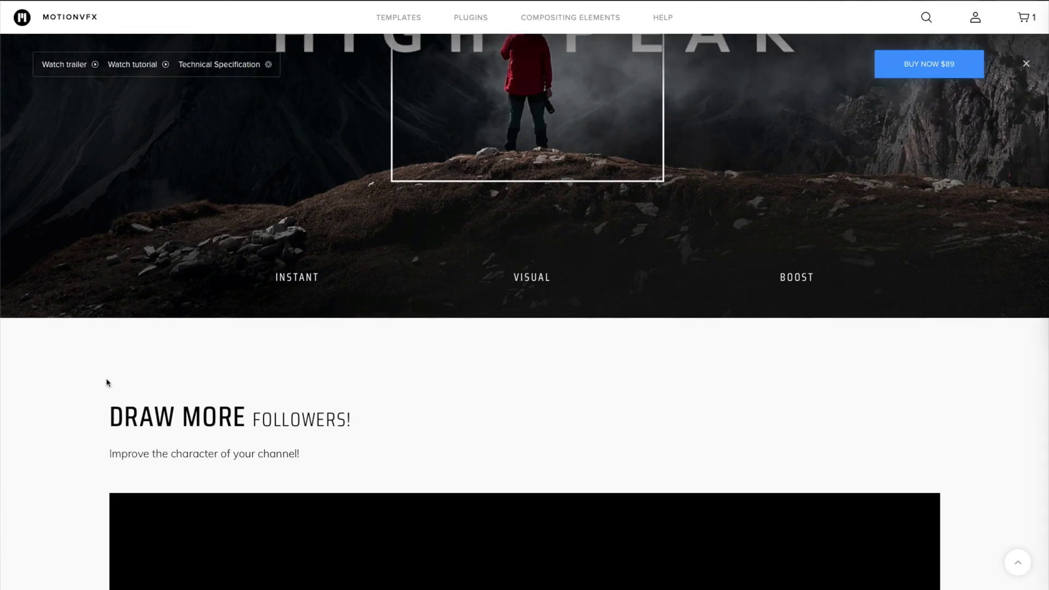
scroll(107, 382, up, 3)
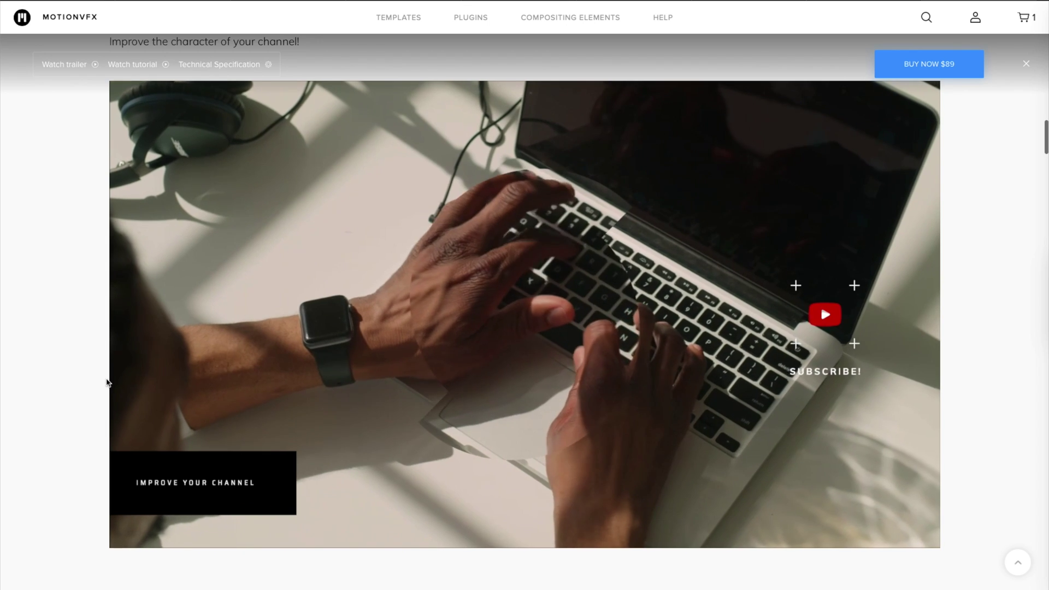
scroll(107, 383, down, 9)
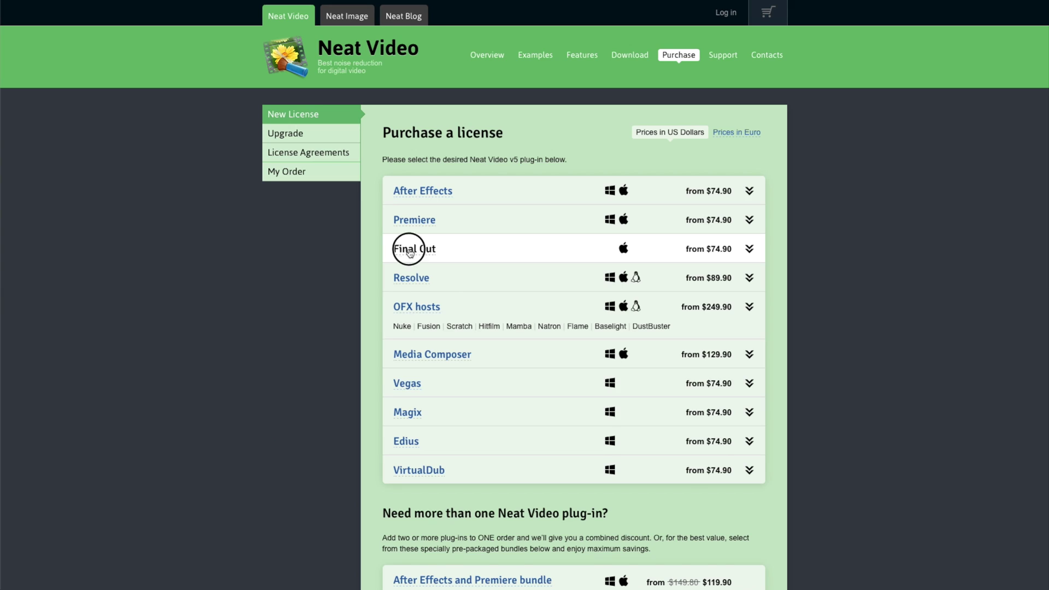
Expand the Final Cut row to reveal its Home and Pro licence editions, prices and features.
click(410, 251)
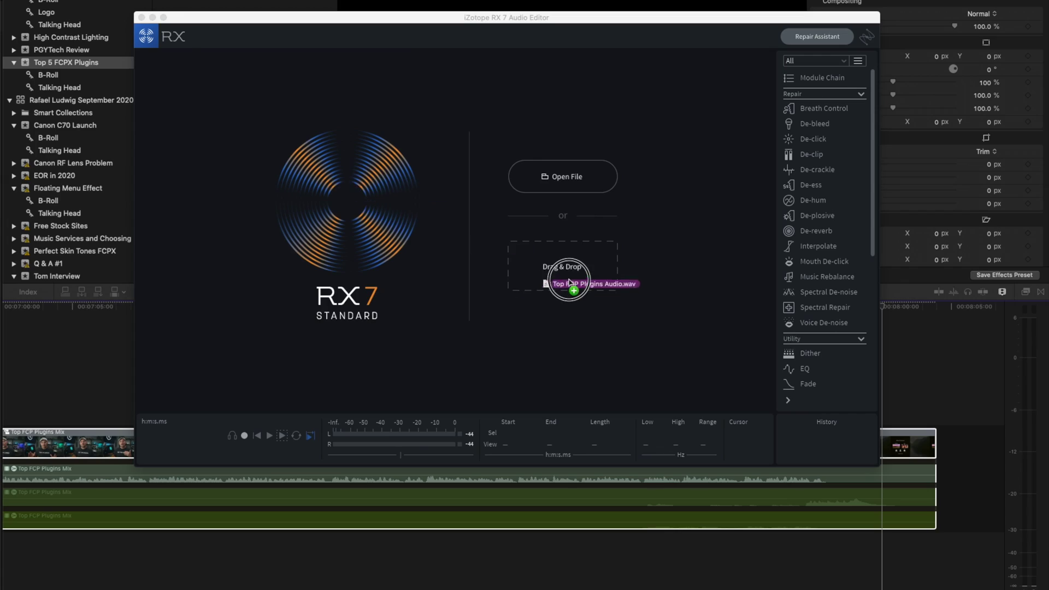
Load Top FCP Plugins Audio.wav into RX 7 and run the Repair Assistant analysis.
drag(558, 264, 559, 265)
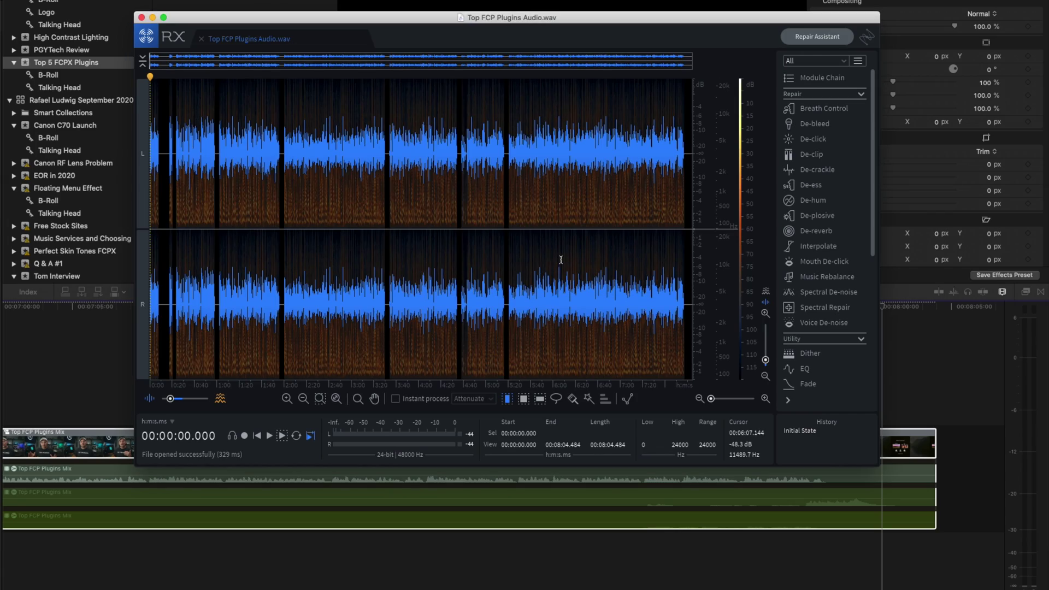
click(818, 37)
key(Return)
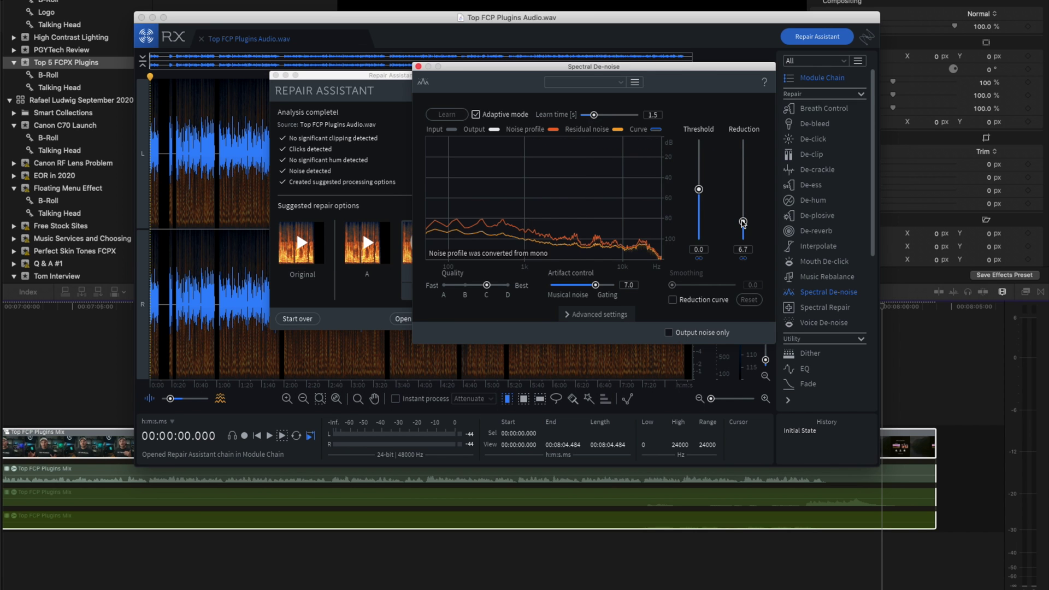
Render the suggested repair chain, then preview the result in Voice De-noise.
click(419, 67)
click(711, 267)
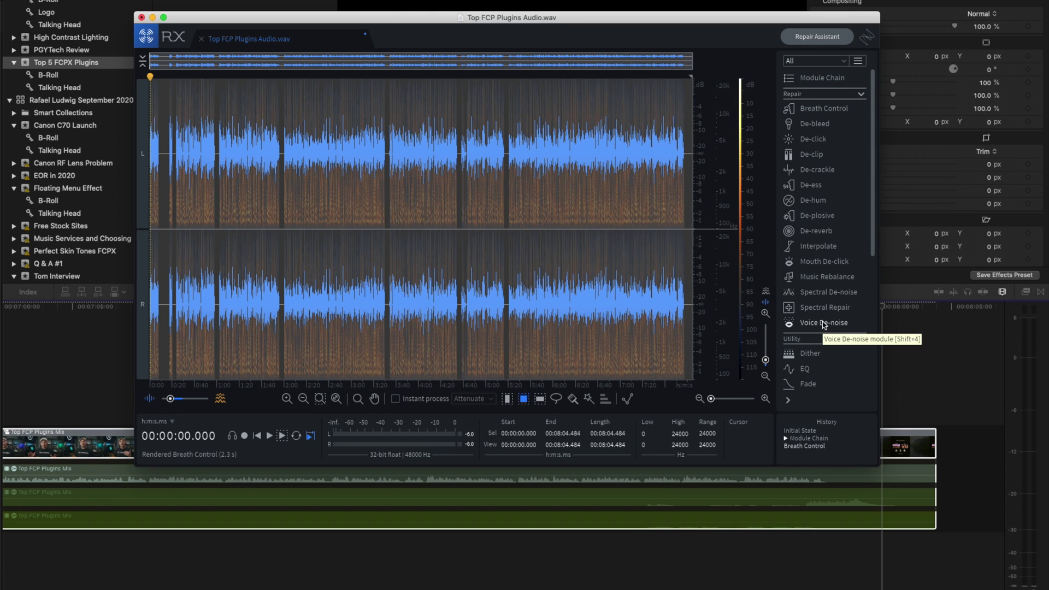
click(825, 323)
click(453, 303)
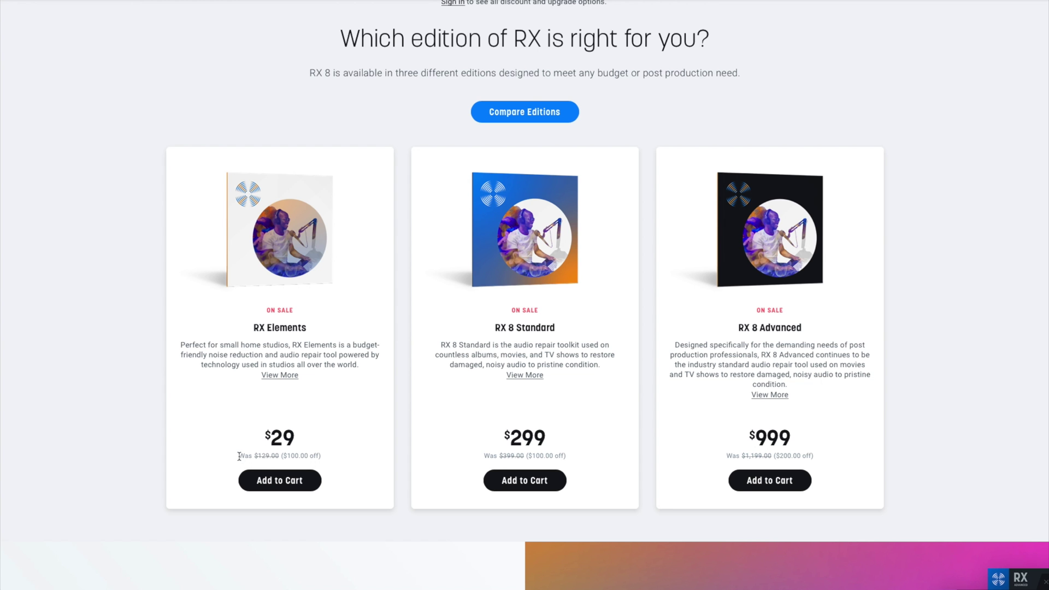
Highlight the RX Elements and RX 8 Standard sale prices, then browse the holiday deals page.
drag(239, 455, 321, 456)
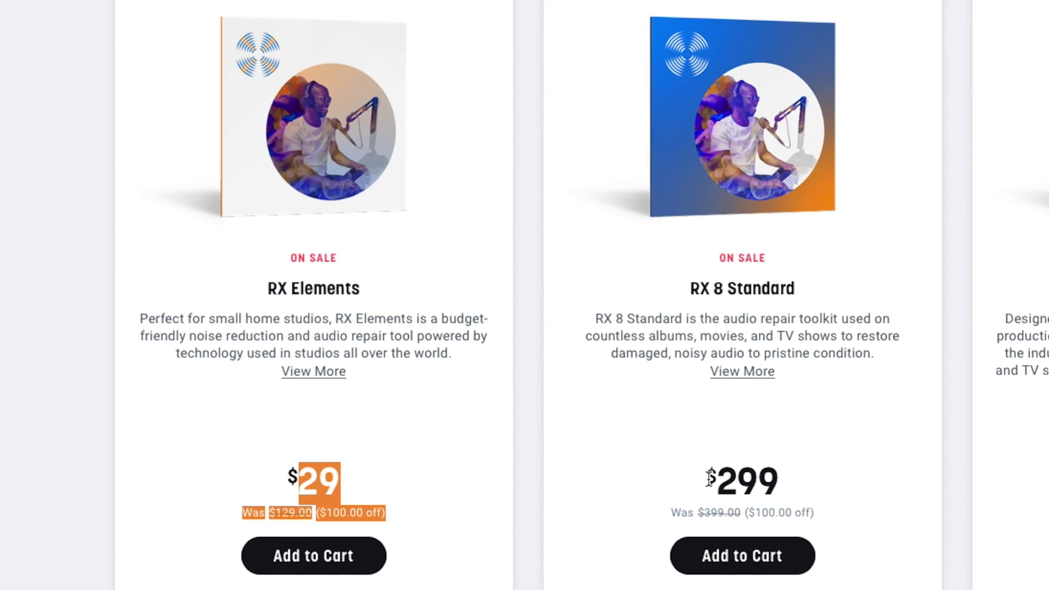
drag(837, 477, 945, 511)
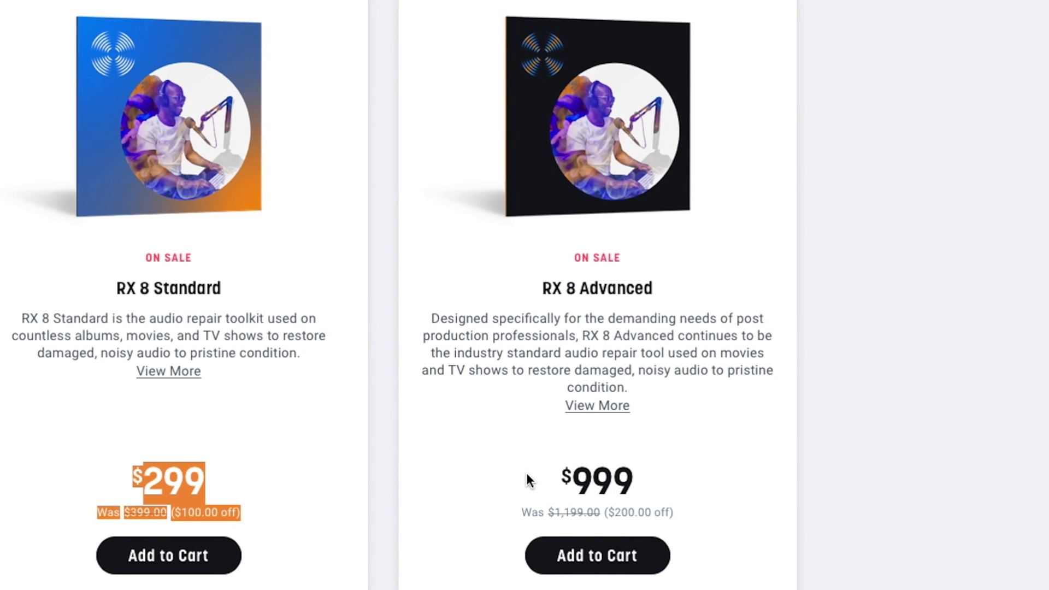
click(905, 480)
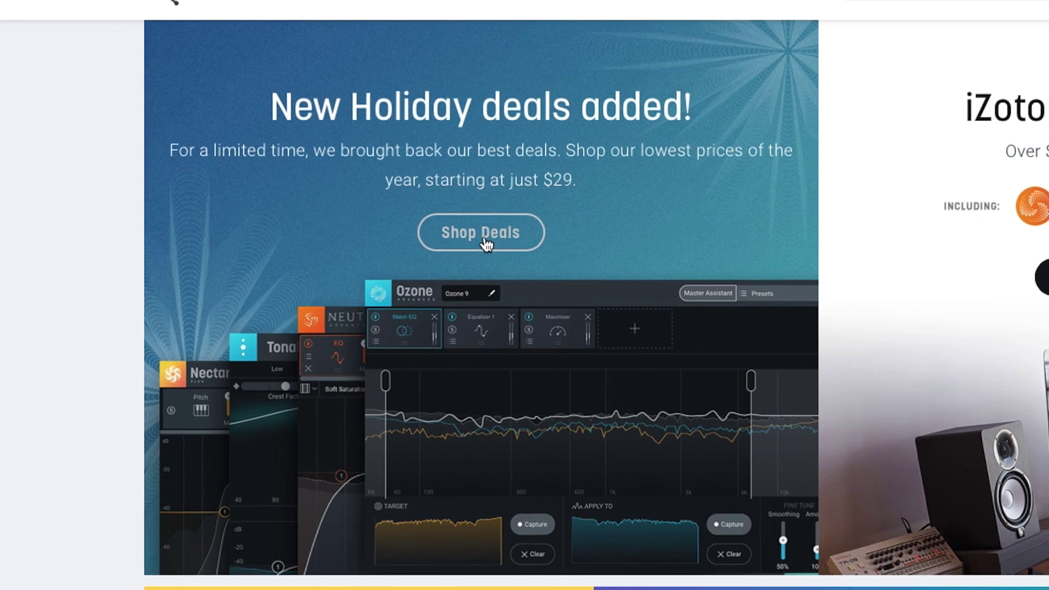
click(334, 171)
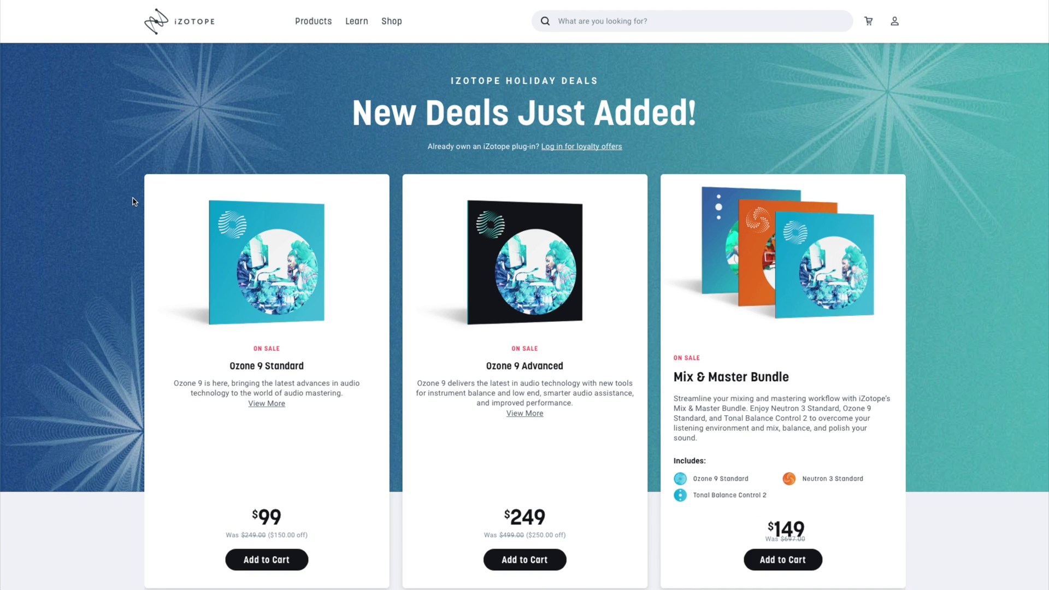
scroll(133, 201, down, 7)
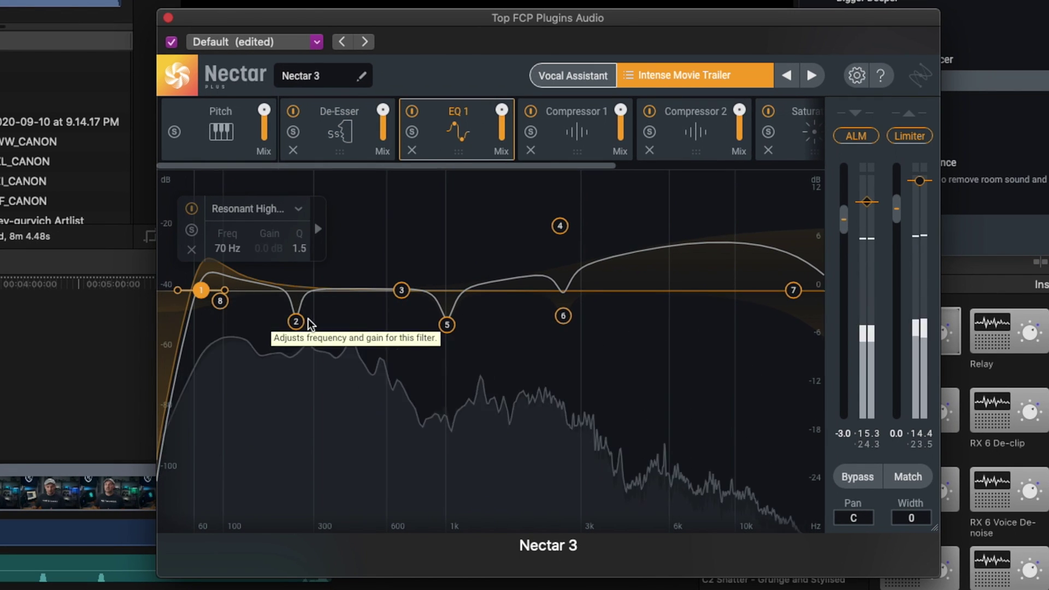
Switch Compressor 2 off and turn on the Dimension module in the Nectar 3 chain.
scroll(448, 131, right, 5)
click(466, 112)
click(705, 111)
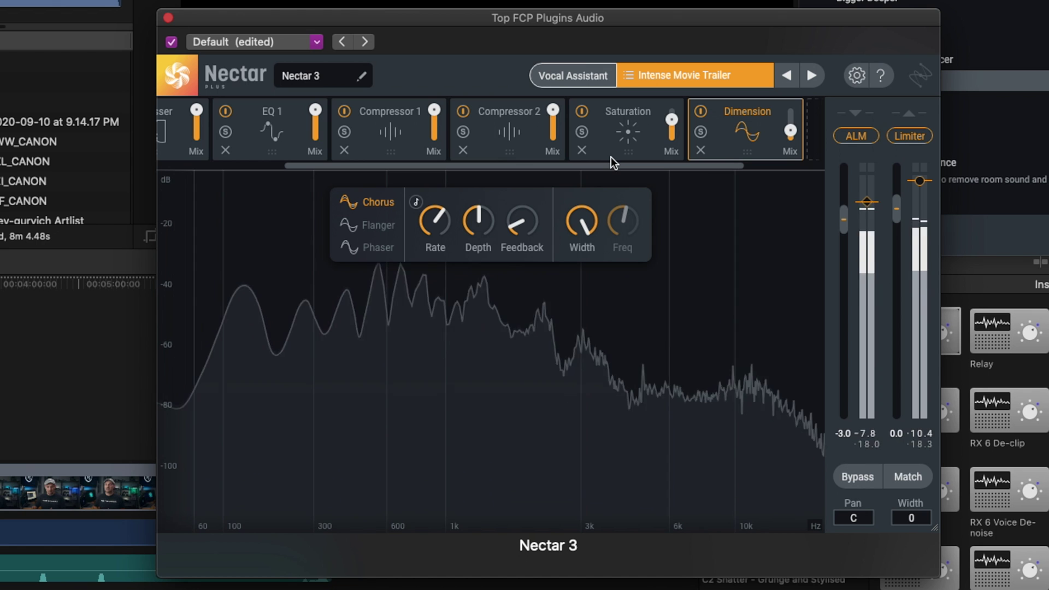
Review the De-Esser and Compressor 1 settings, ending on the EQ 1 curve.
scroll(611, 157, left, 5)
click(343, 133)
click(568, 132)
click(458, 131)
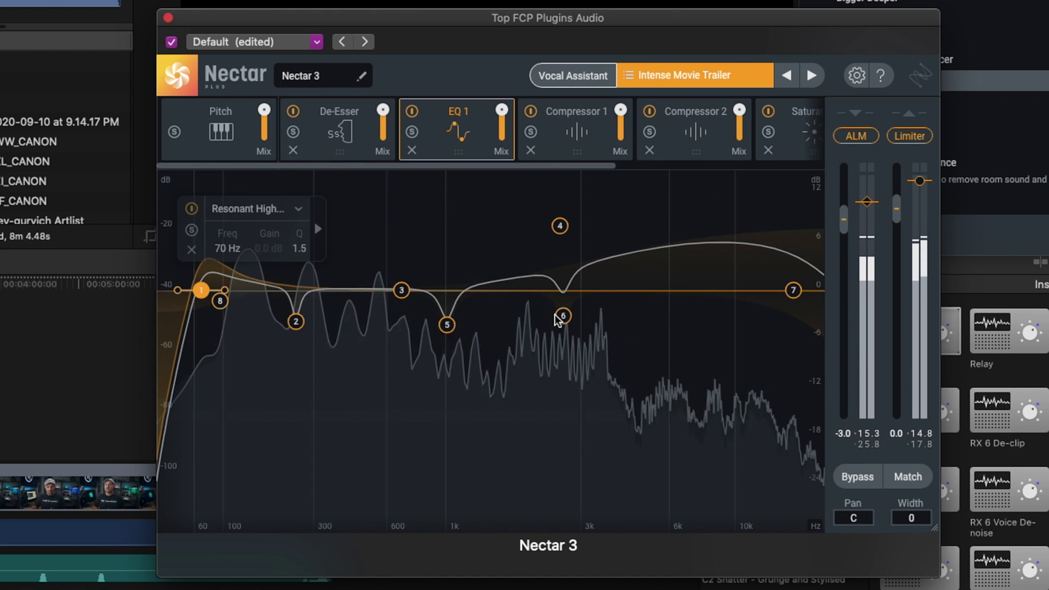